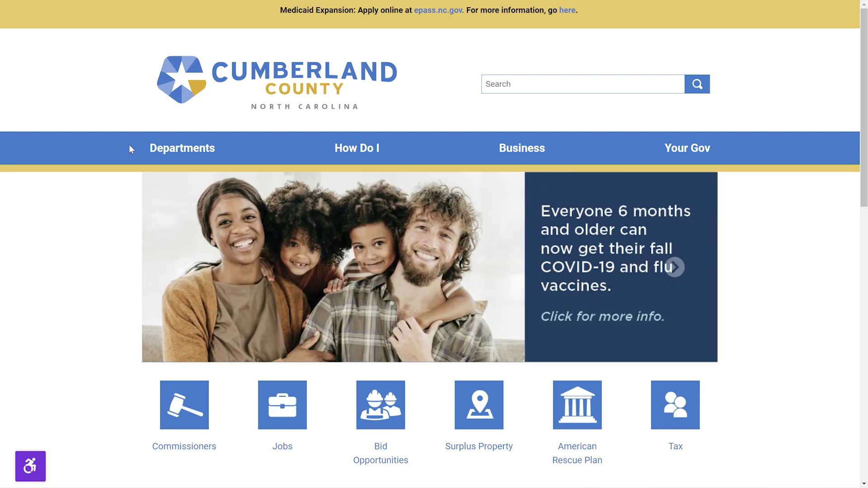
- Go through Planning & Inspections to the self-service portal and open account registration
click(163, 153)
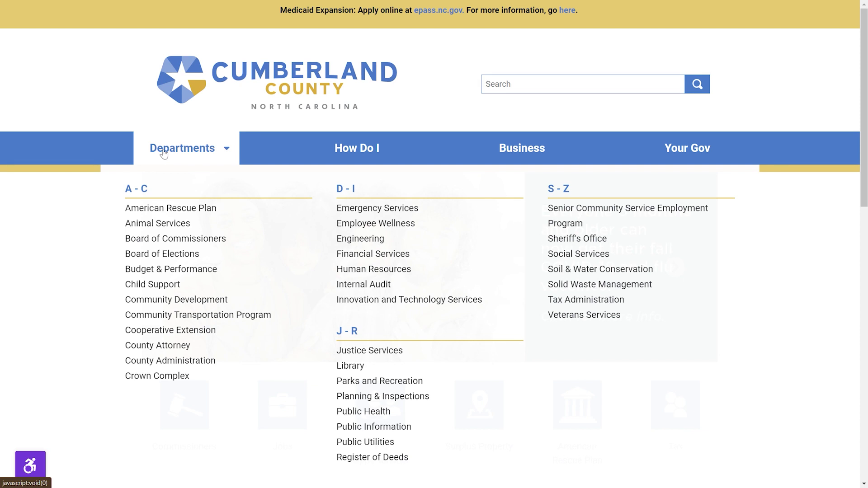
click(376, 397)
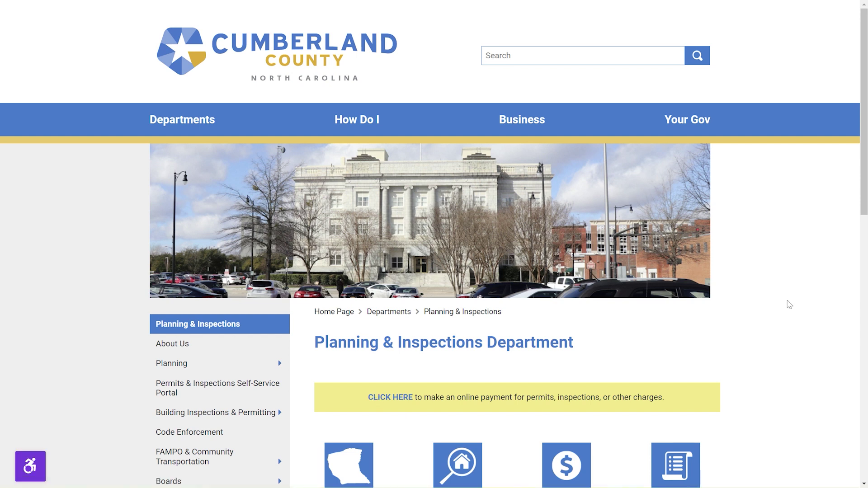
scroll(789, 304, down, 2)
scroll(788, 305, down, 2)
scroll(788, 305, down, 1)
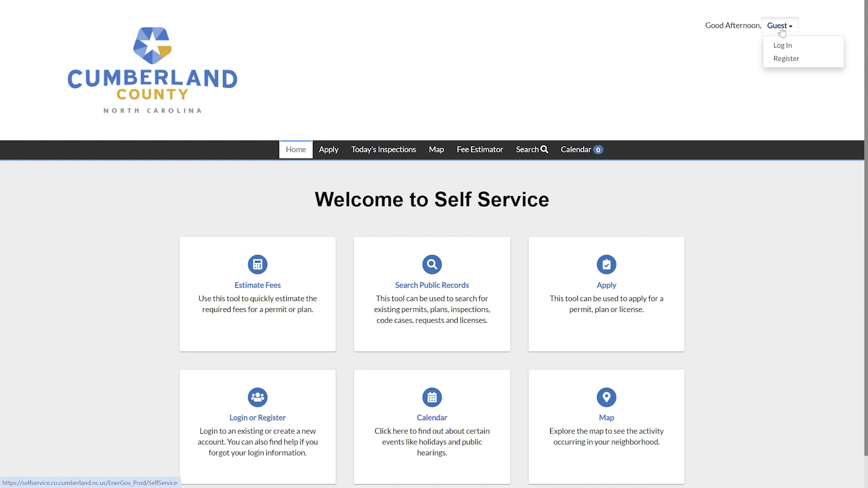
click(786, 58)
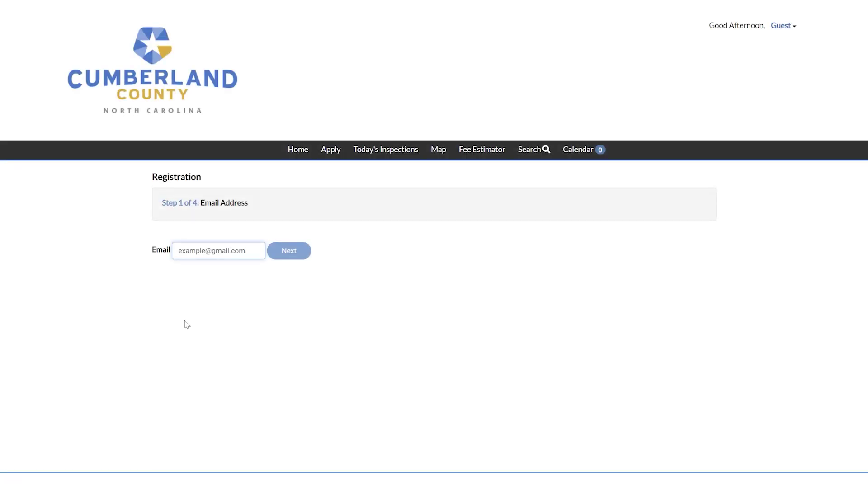
- Sign in to the Self Service portal with the account username and password
click(282, 253)
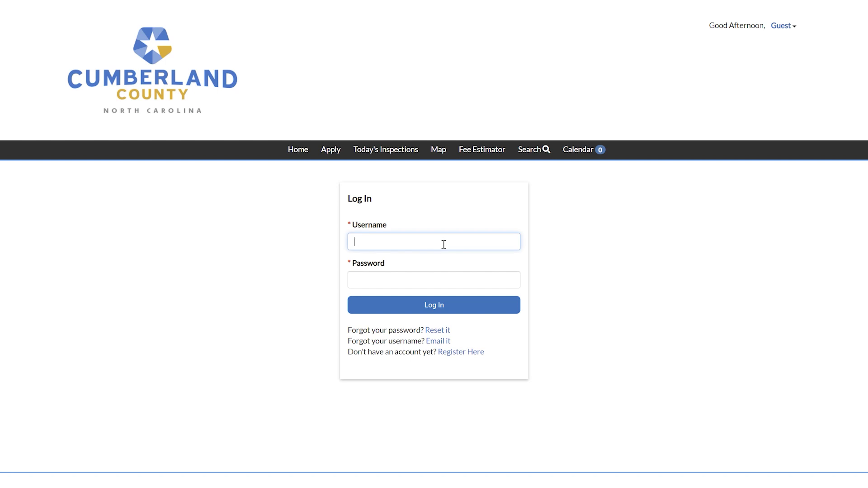
click(424, 279)
text(•)
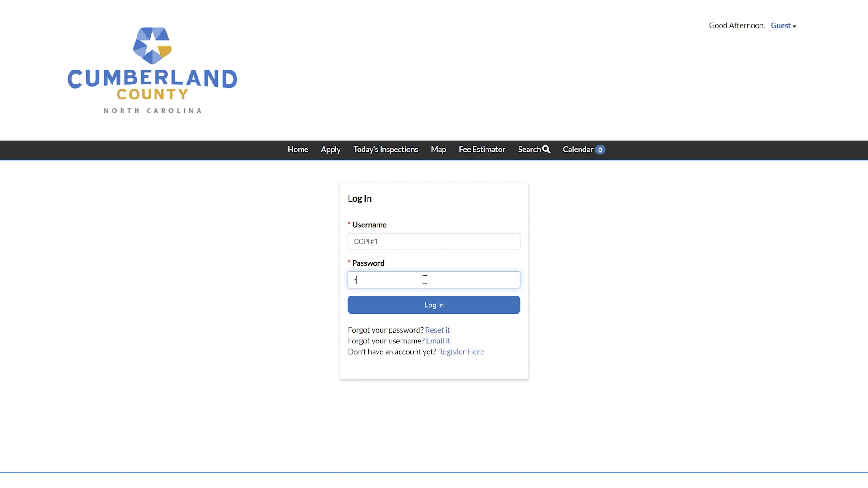
text(•••)
text(••••••)
text(•)
key(Return)
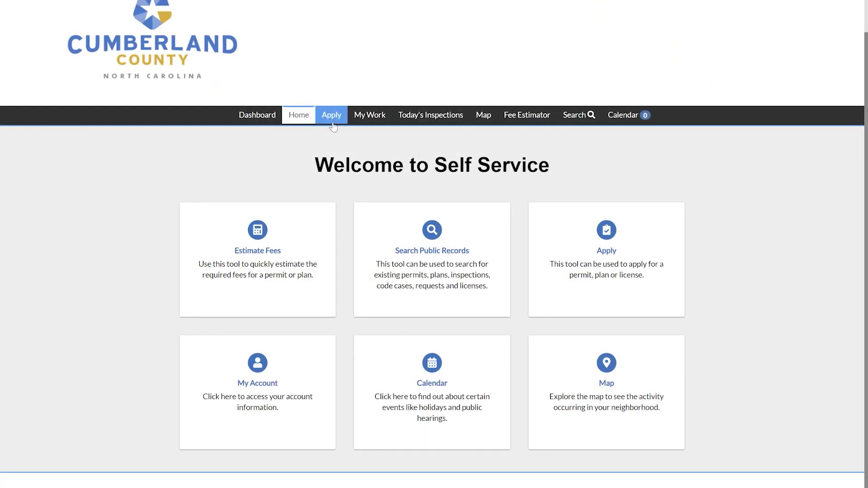
click(332, 115)
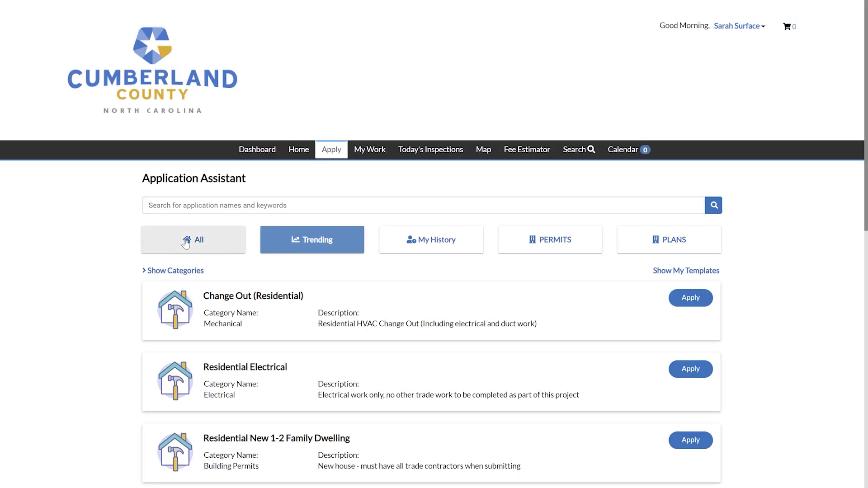
- Start a Building (Commercial) – Accessory Building / Structure application from the All list
click(185, 241)
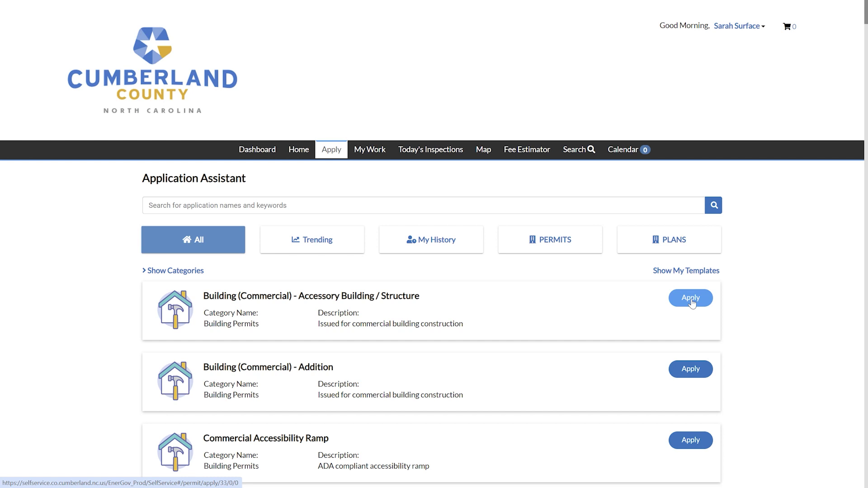
click(691, 300)
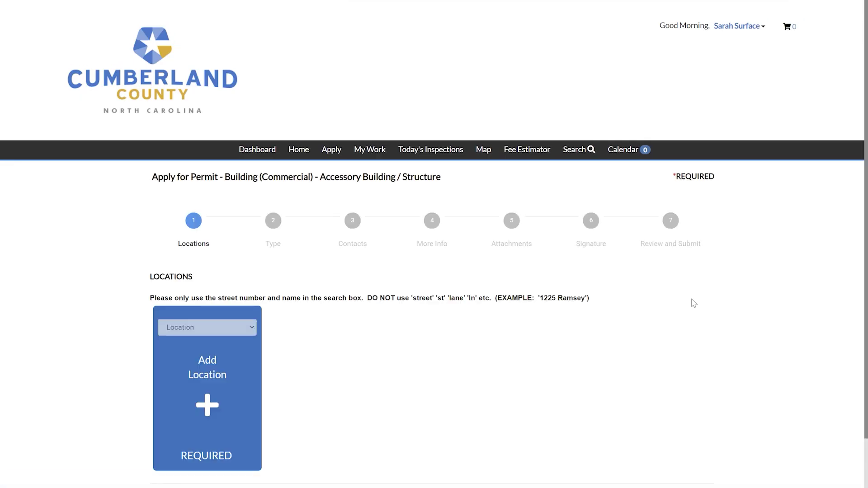
scroll(694, 302, down, 1)
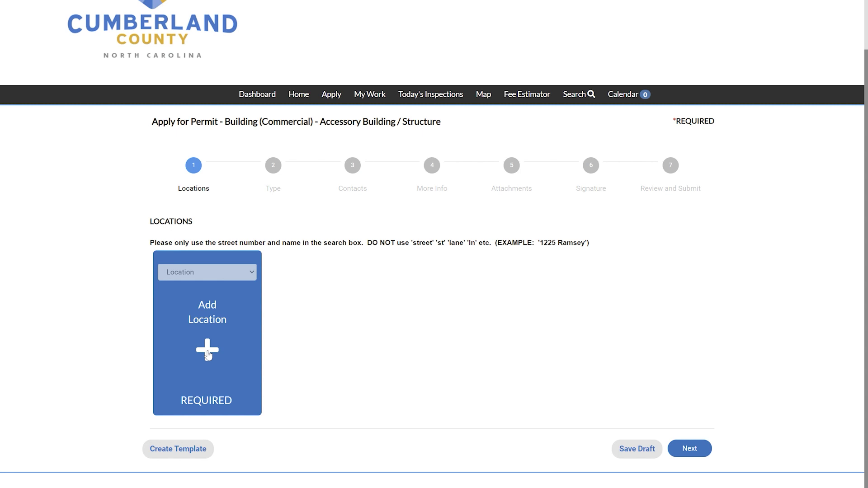
click(207, 354)
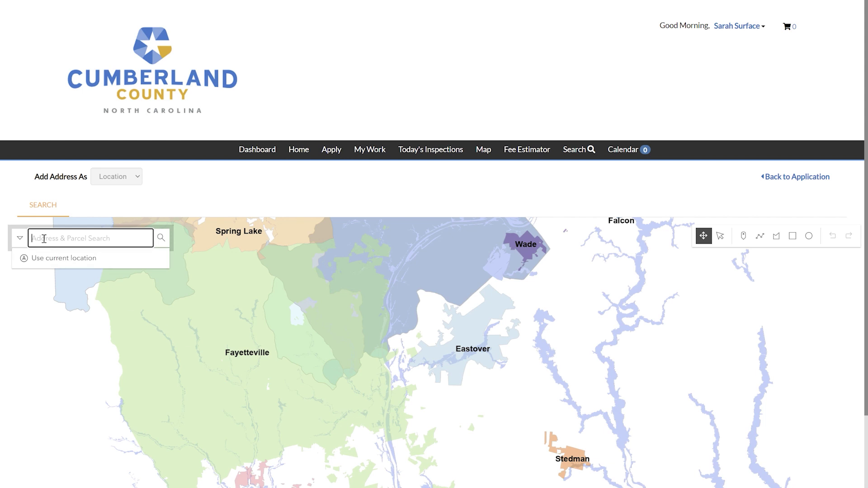
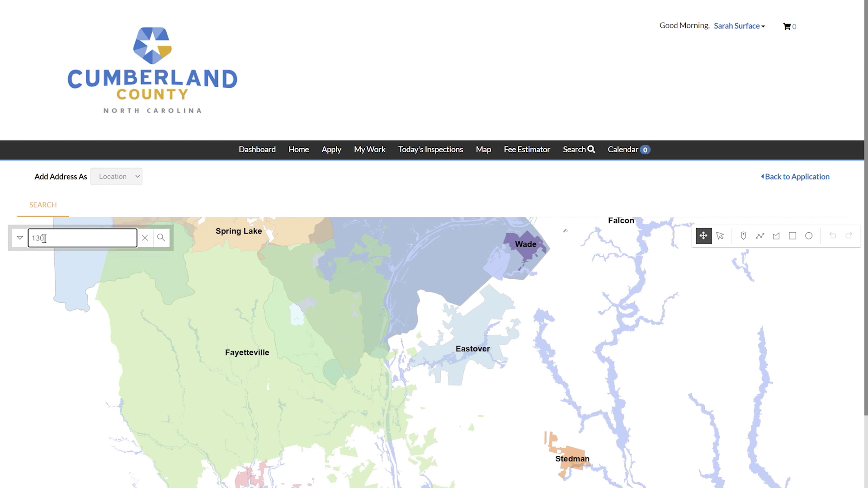
click(161, 238)
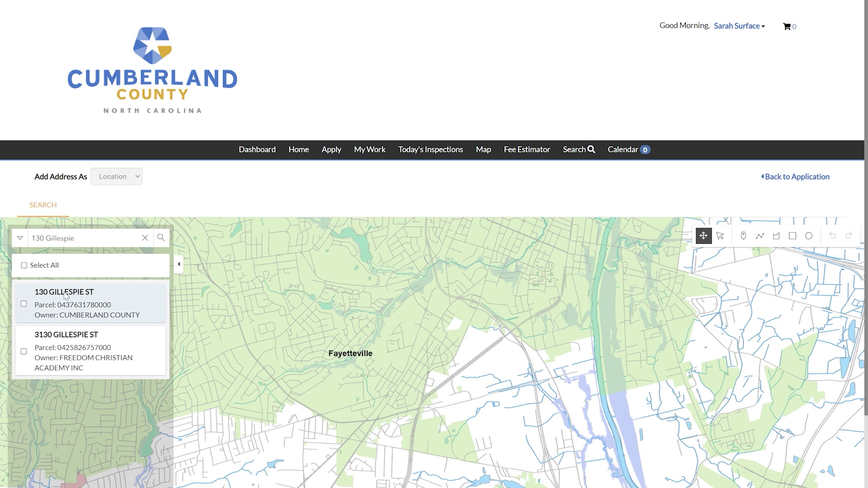
click(23, 305)
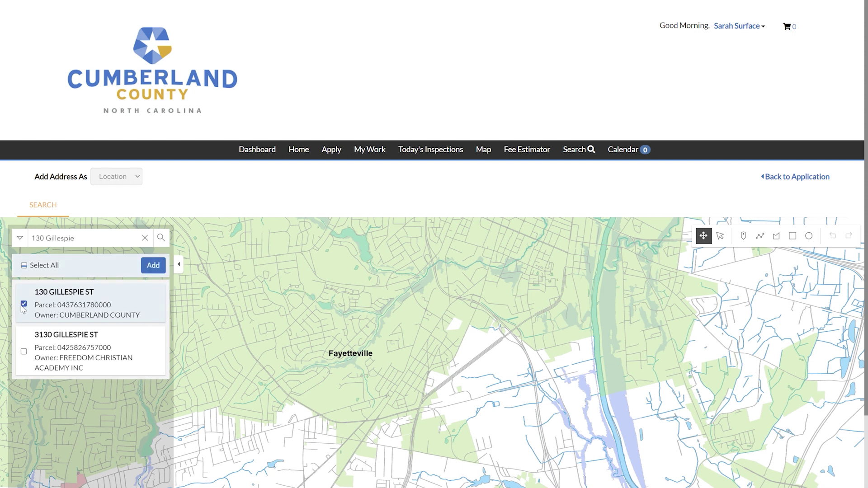
click(152, 266)
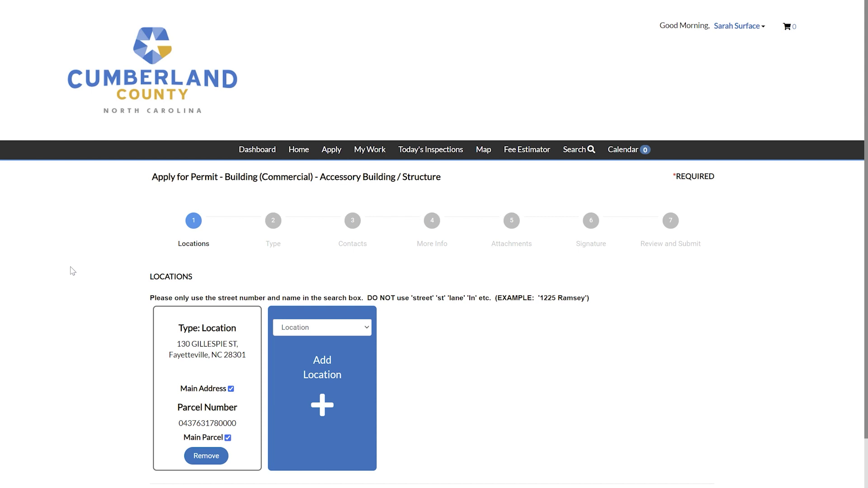
scroll(70, 271, down, 1)
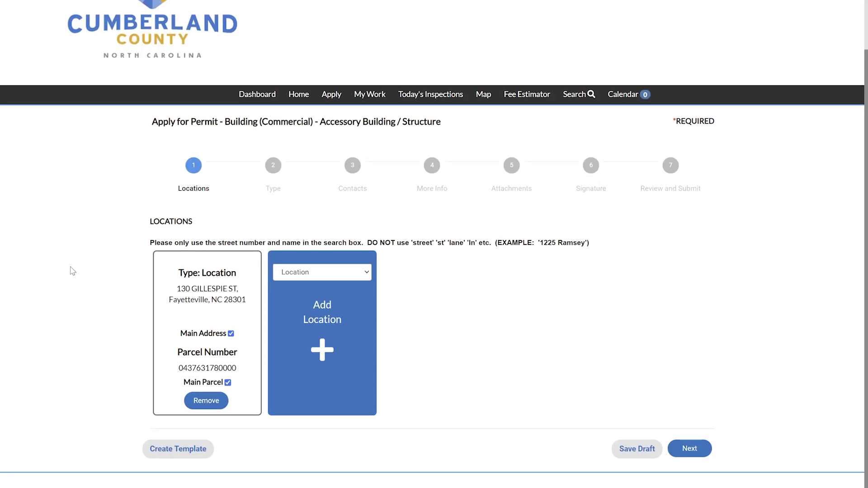
- Enter description 'Example', 39485 square feet and the project valuation in permit details
click(690, 448)
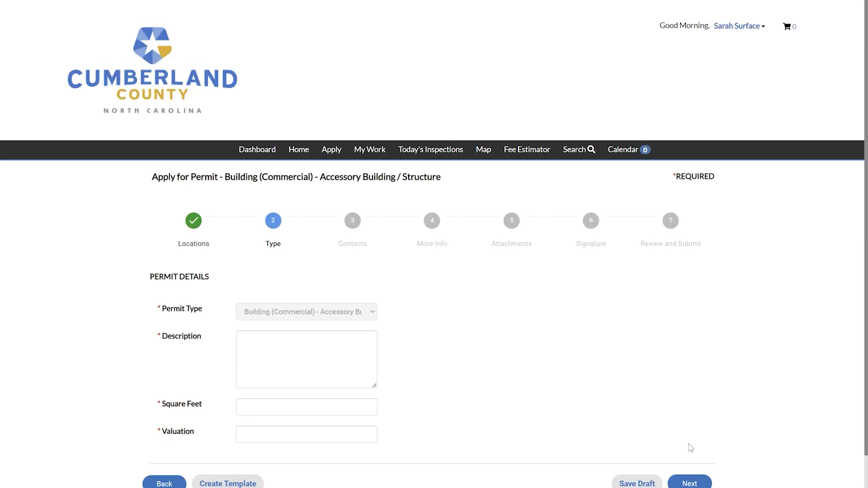
scroll(497, 337, down, 1)
click(286, 317)
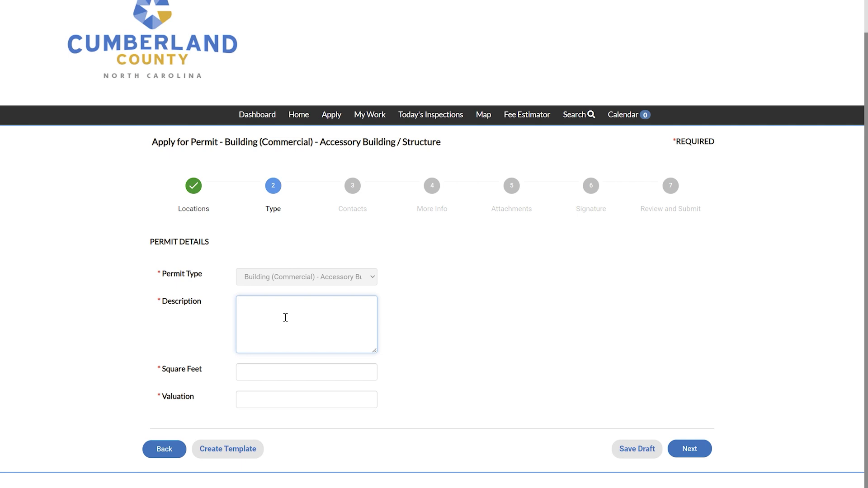
text(Examp)
text(le)
key(Tab)
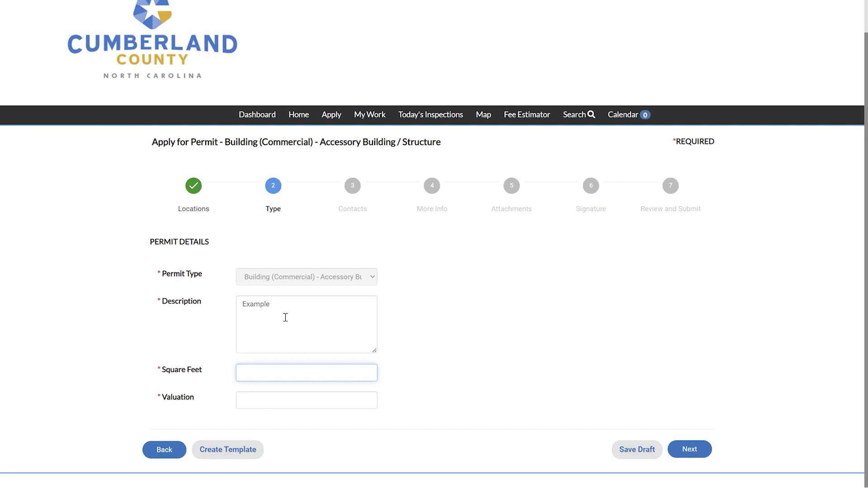
text(39)
text(485)
click(266, 398)
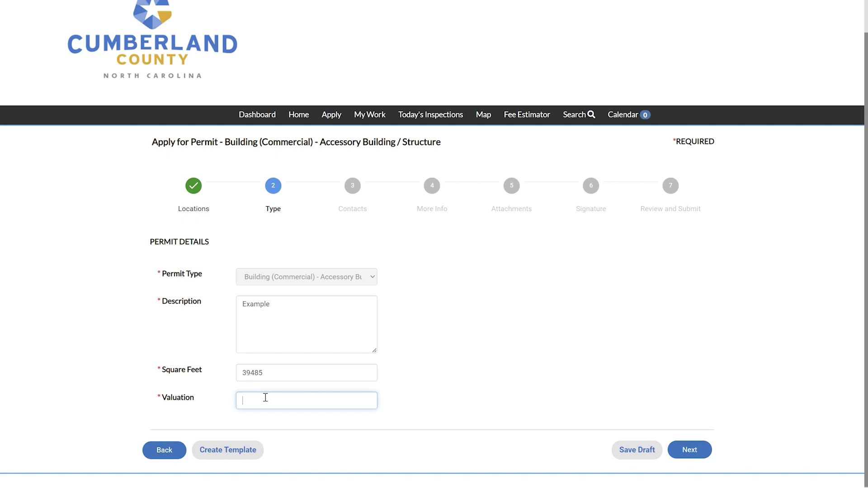
text(3057)
text(275)
click(685, 447)
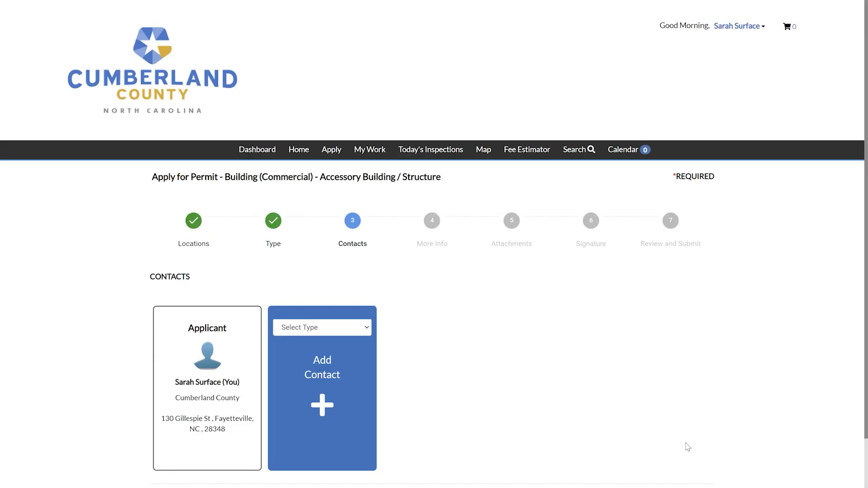
- Move past Contacts and start entering the consent name for the signature
click(684, 447)
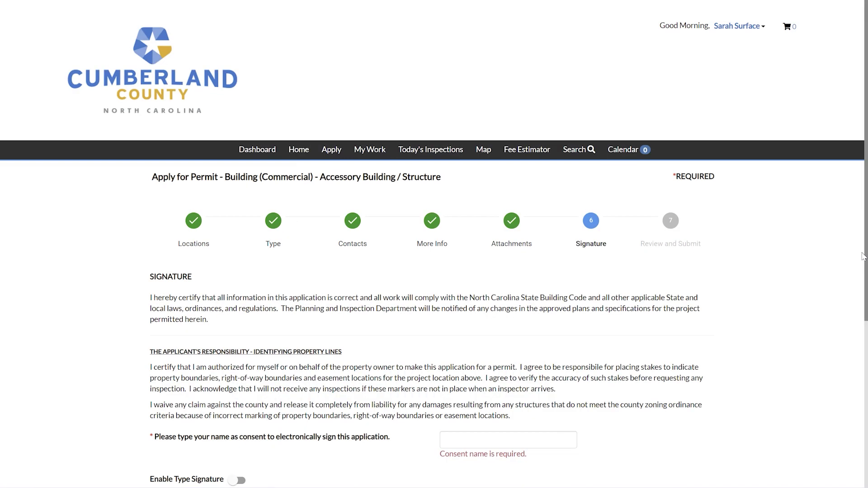
scroll(866, 243, down, 5)
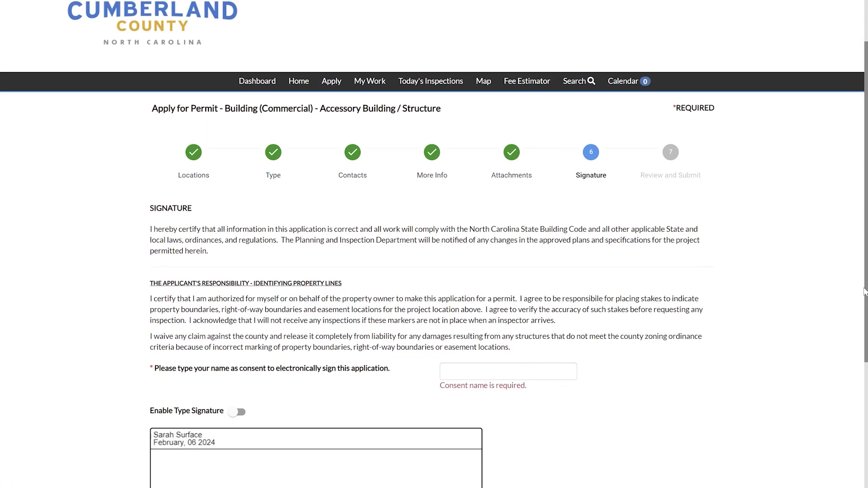
click(493, 184)
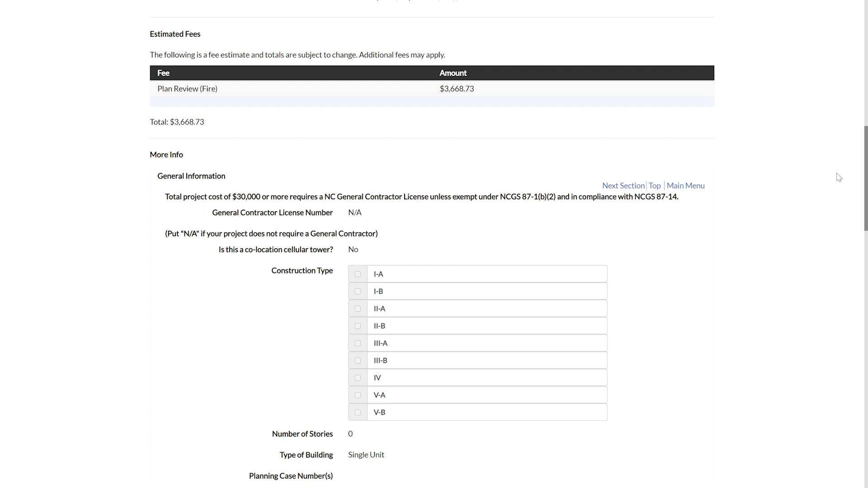
scroll(866, 166, down, 10)
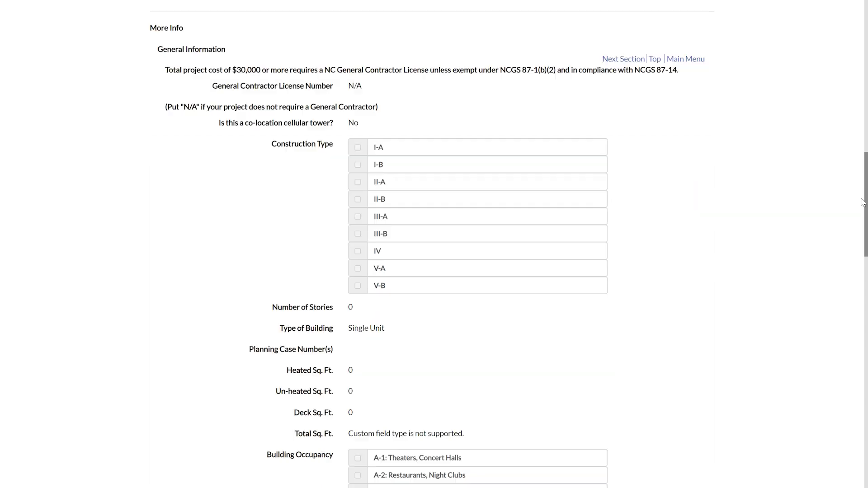